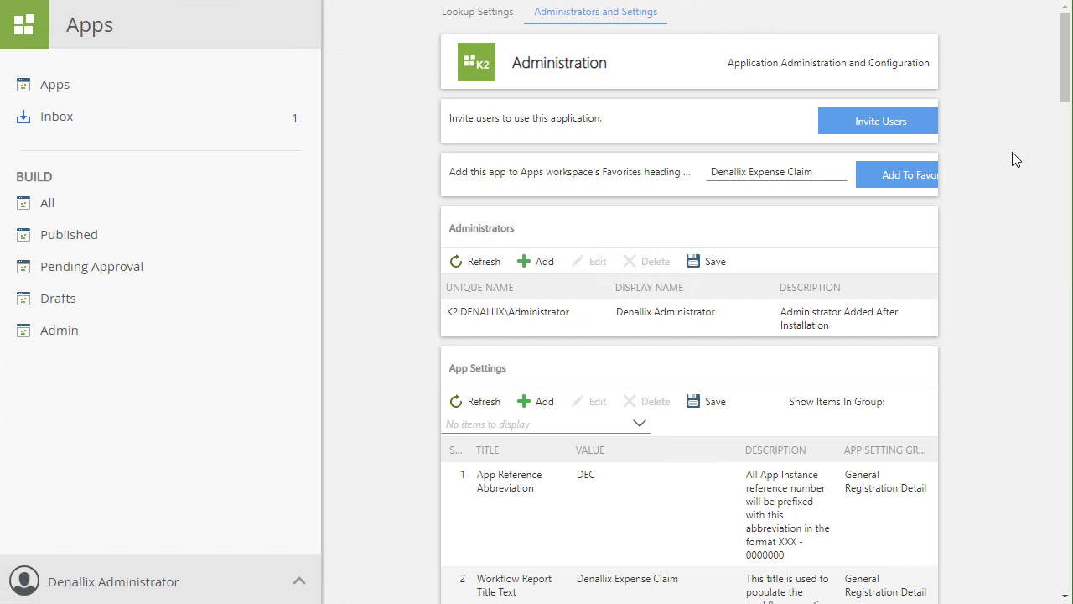
Link the Denallix Expense Claim Landing Form in the app's invitation email
left_click(924, 134)
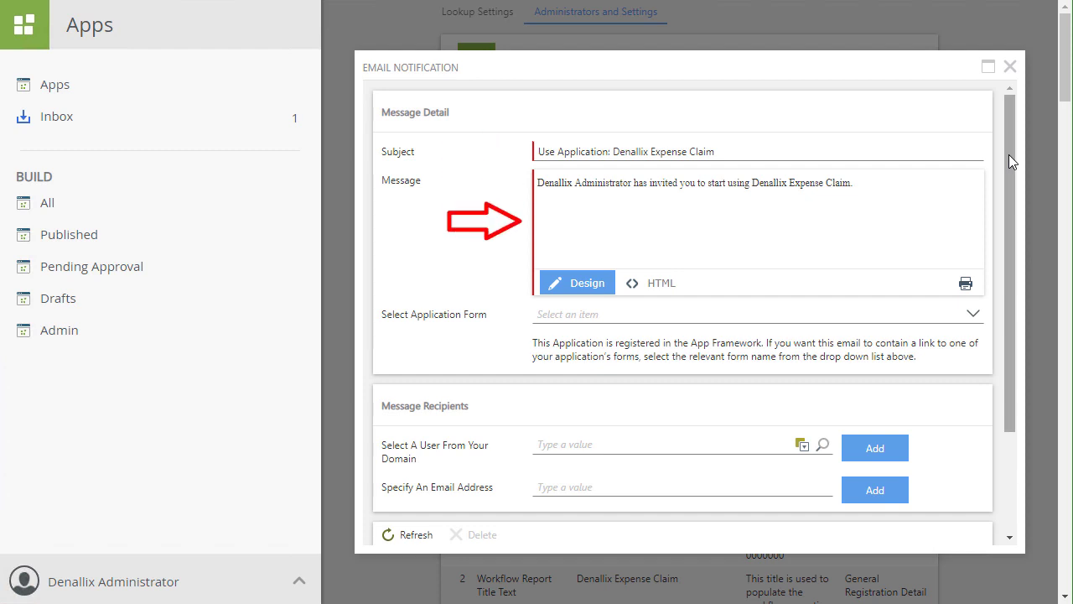
left_click(921, 203)
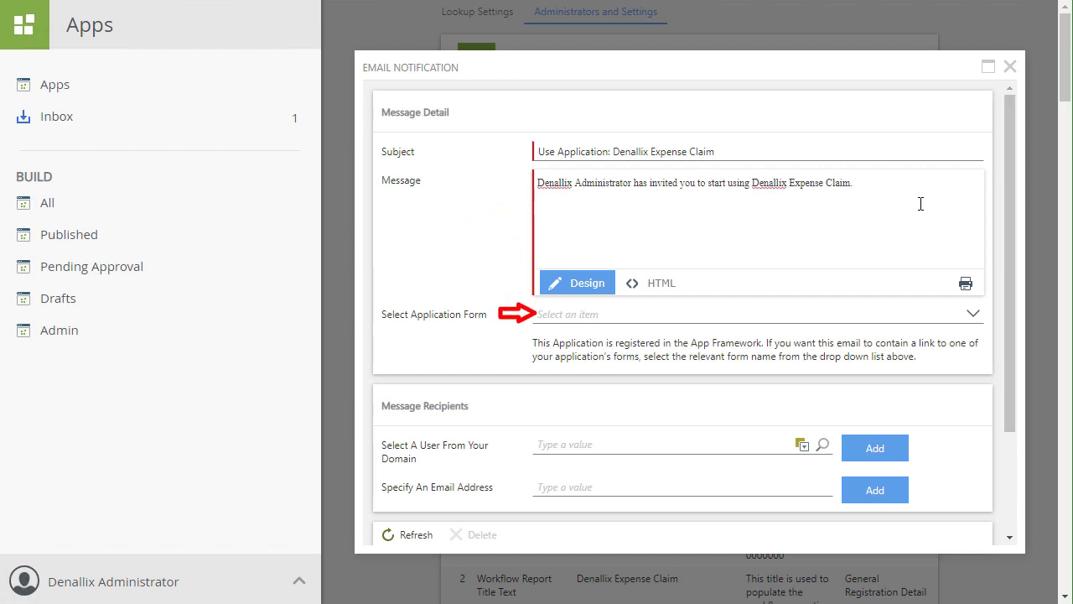
left_click(973, 316)
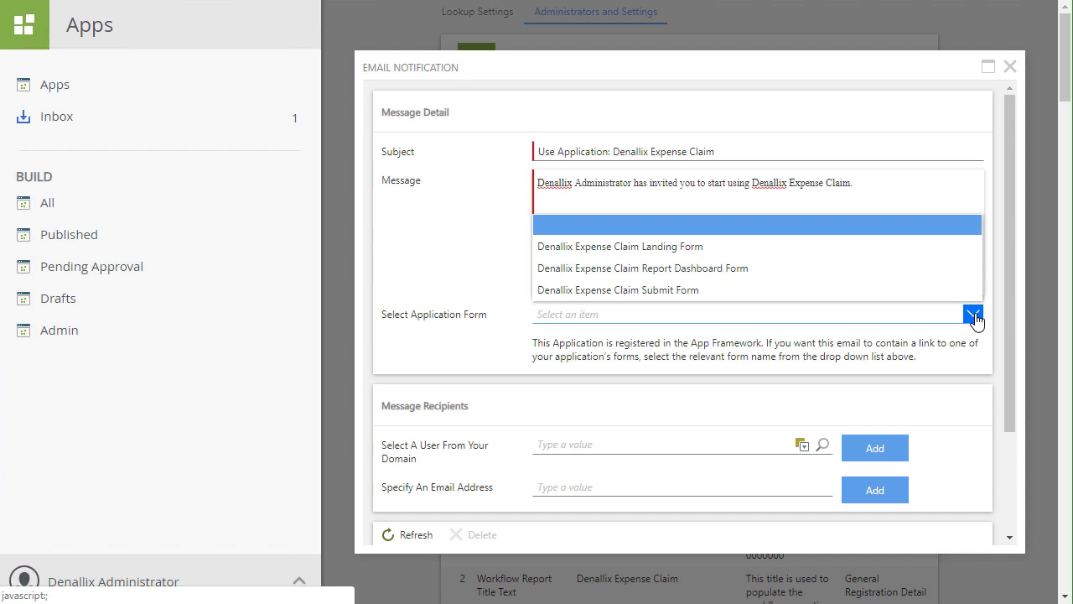
left_click(737, 252)
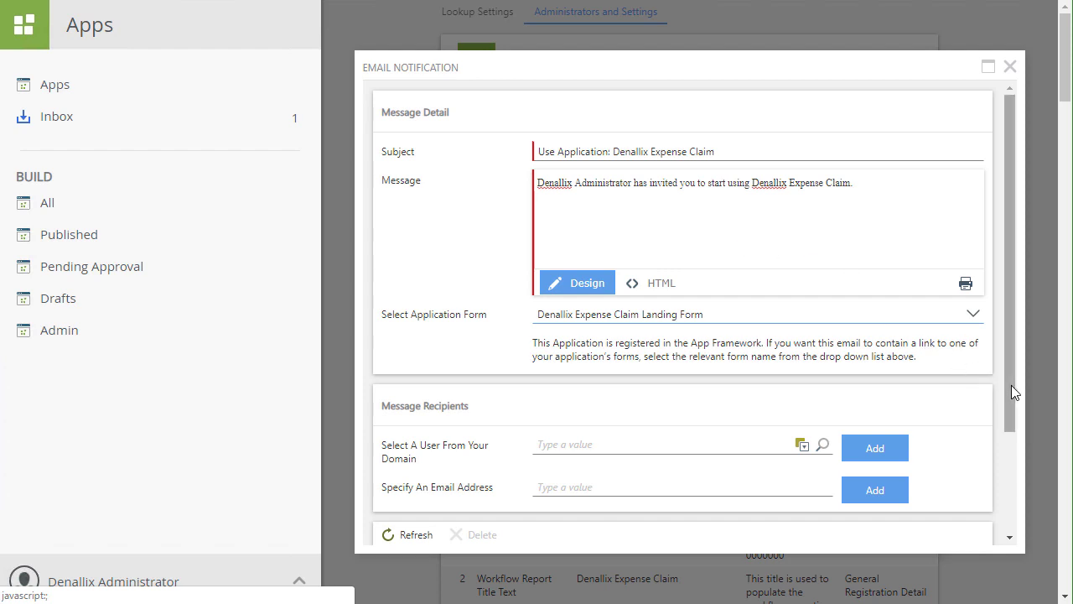
left_click_drag(1011, 392, 997, 492)
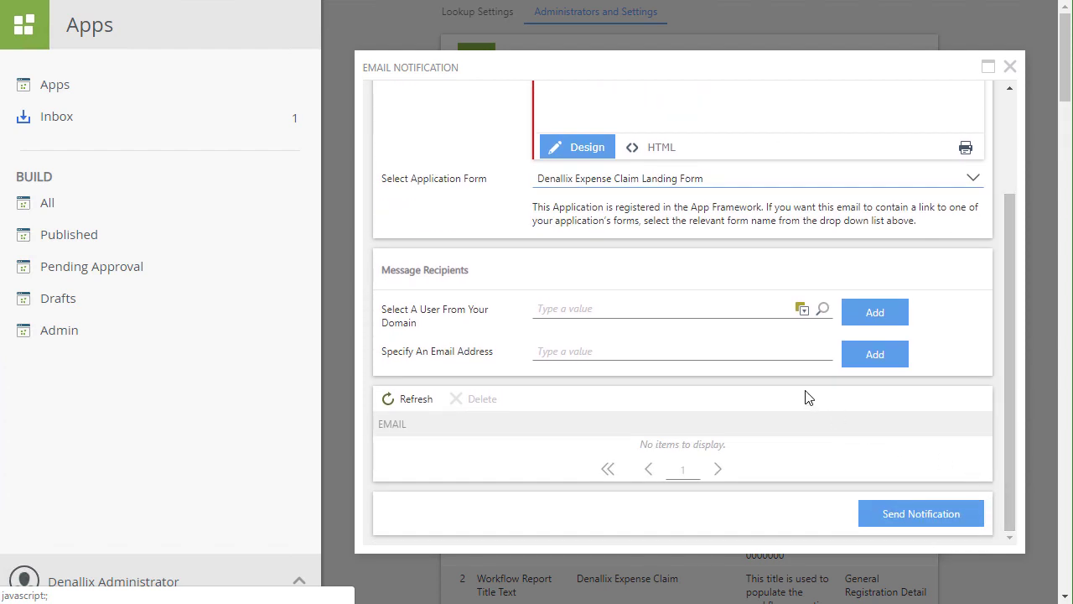
Add a resolved domain user as an invitation recipient
left_click(624, 311)
type("Bob")
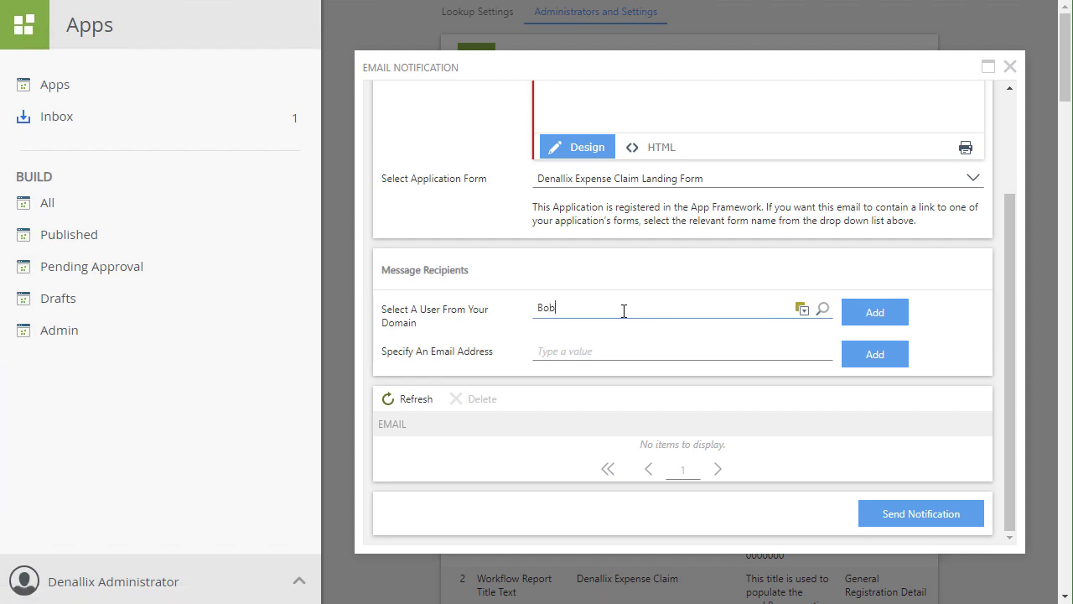
left_click(802, 310)
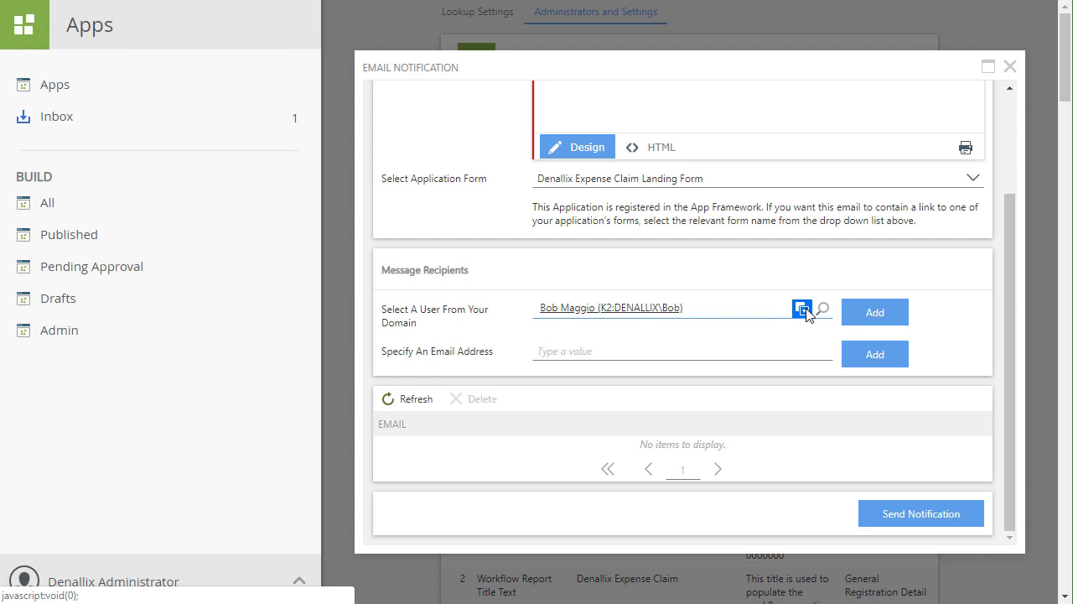
left_click(872, 315)
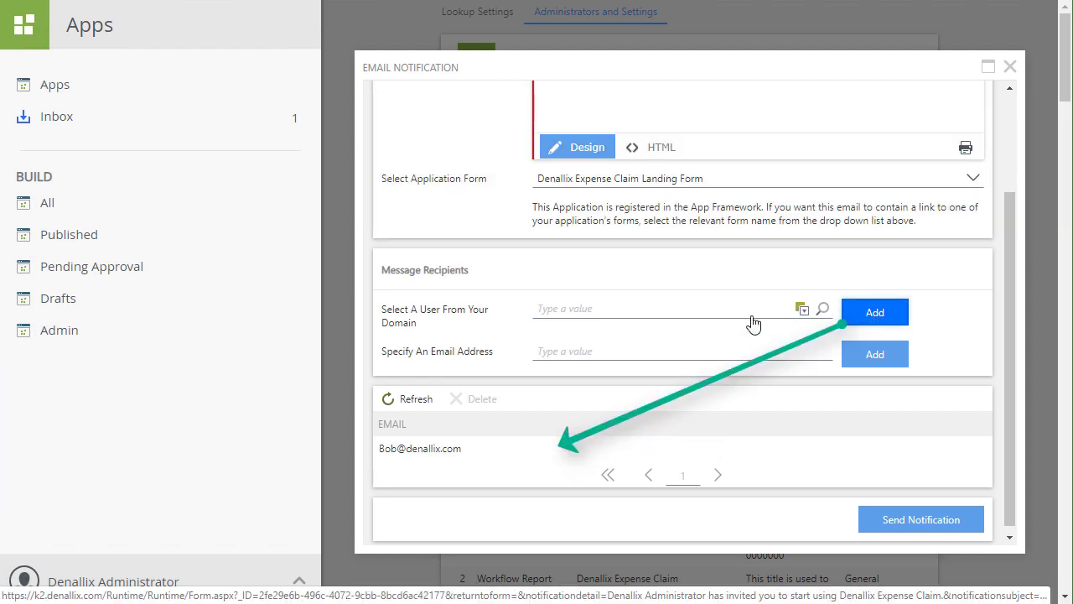
Add the suggested e-mail address as a second recipient and send the invitation
left_click(634, 346)
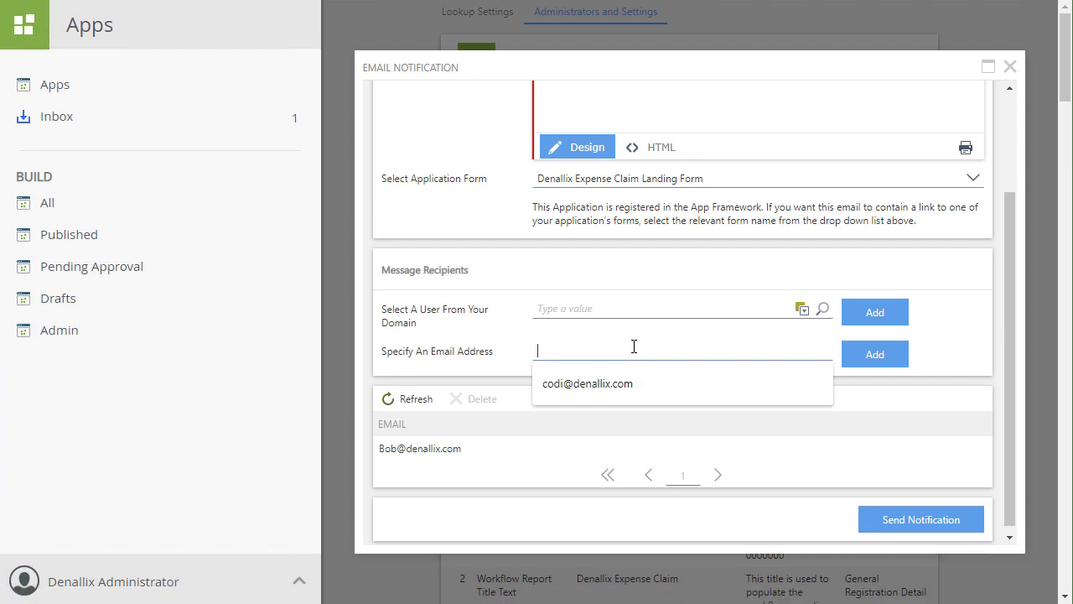
left_click(612, 386)
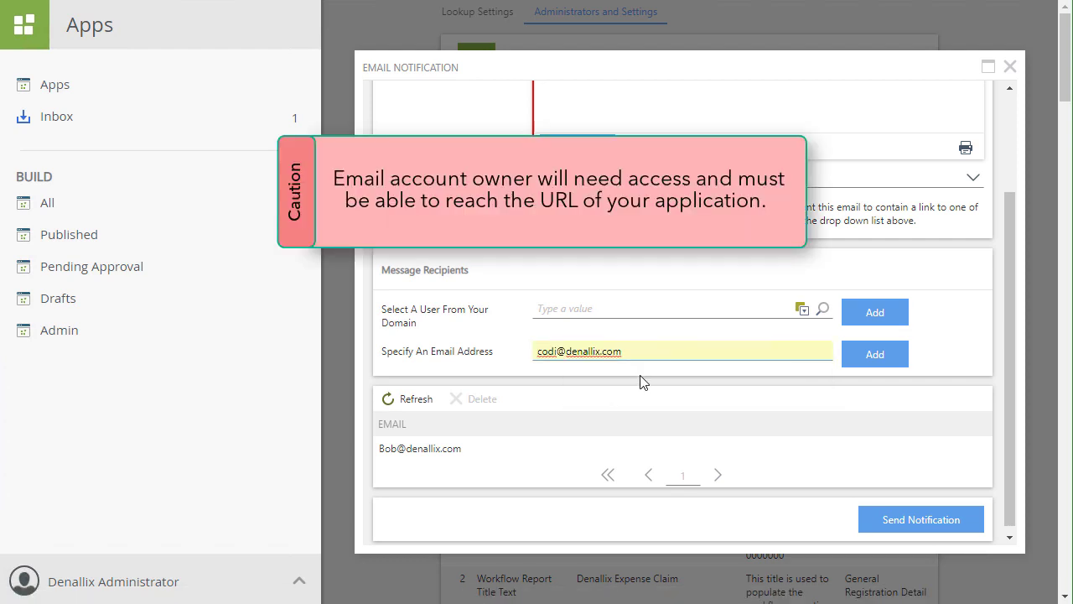
left_click(879, 359)
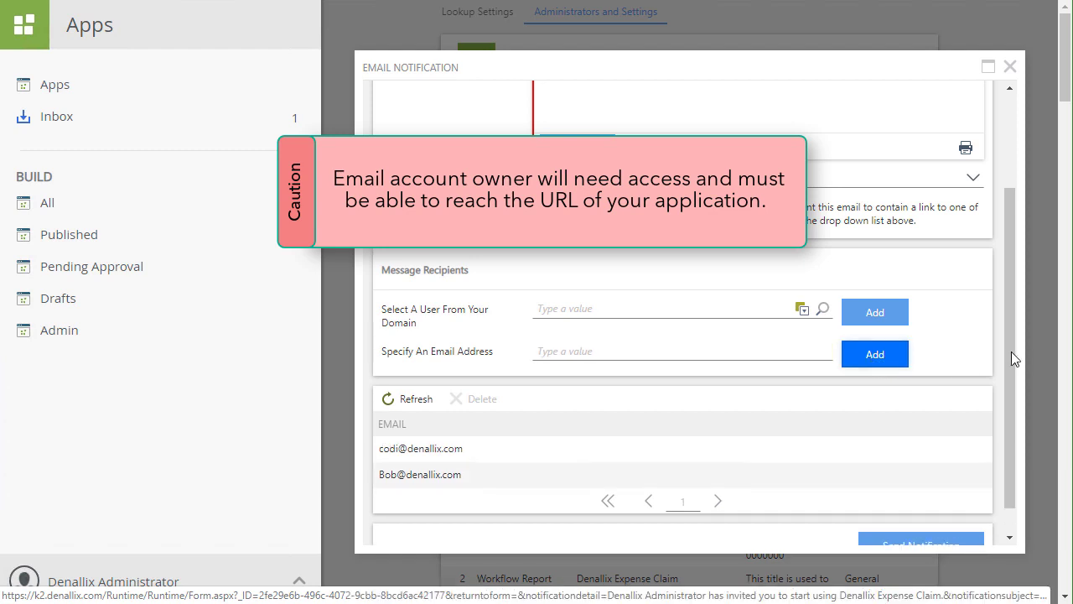
left_click_drag(1011, 352, 1009, 433)
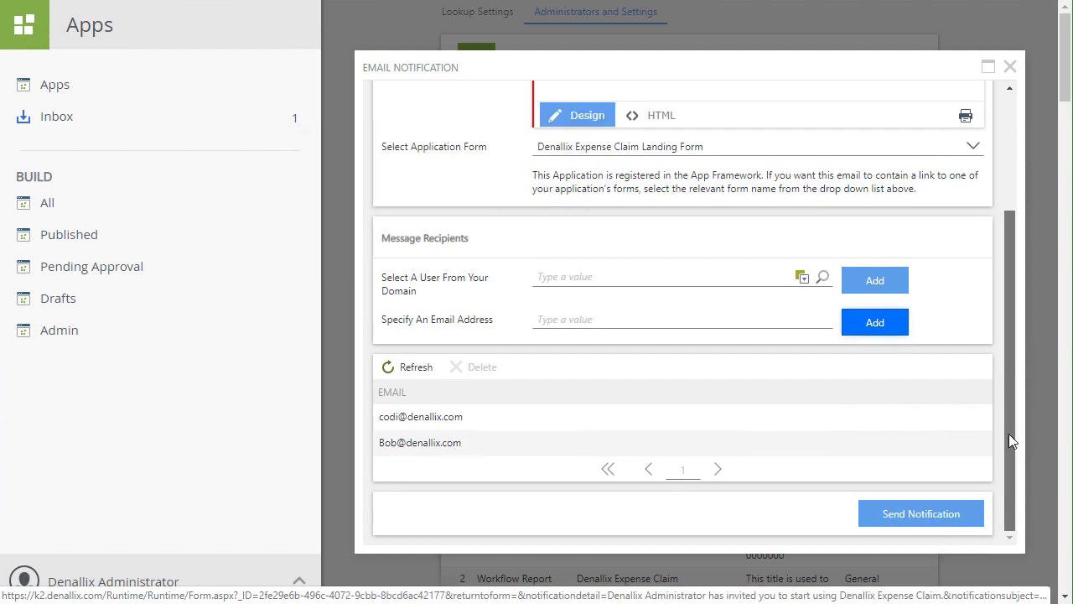
left_click(931, 515)
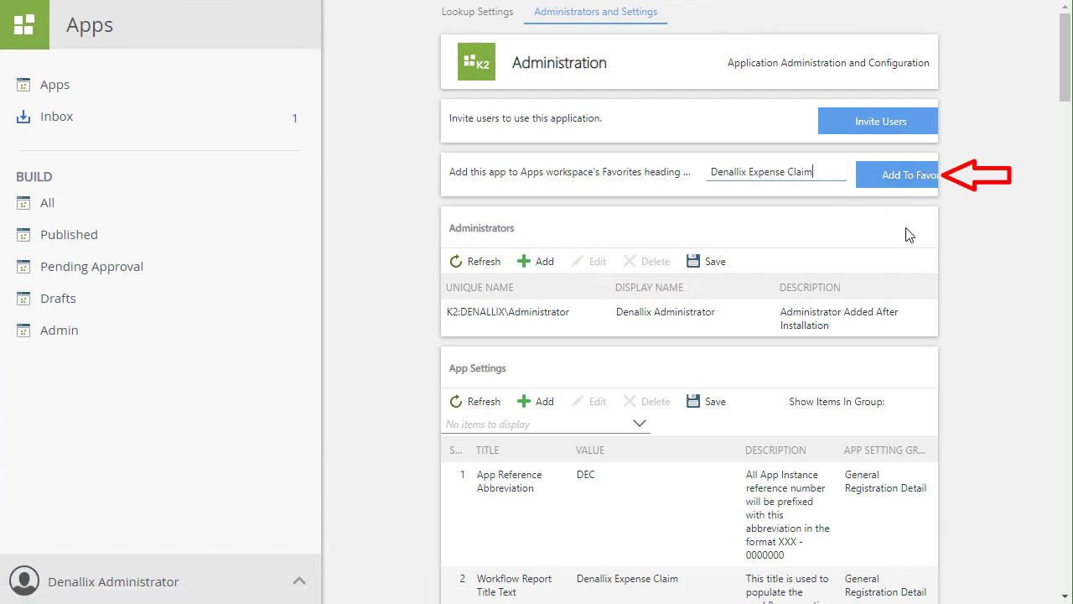
Change the Favorites heading to 'Denallix Expense Claims' and add the app to Favorites
type("s")
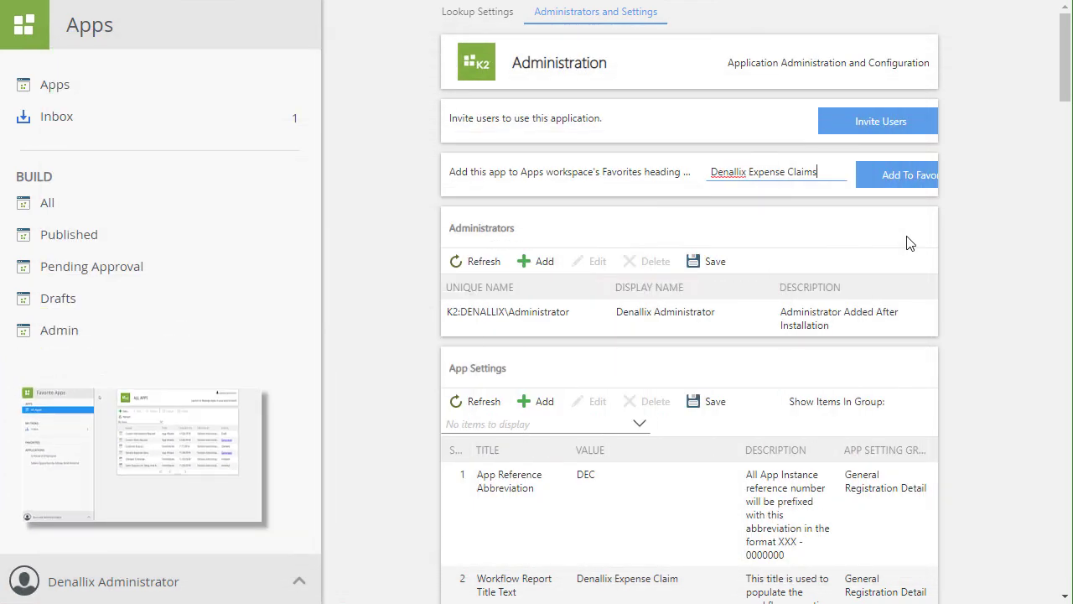
left_click(872, 179)
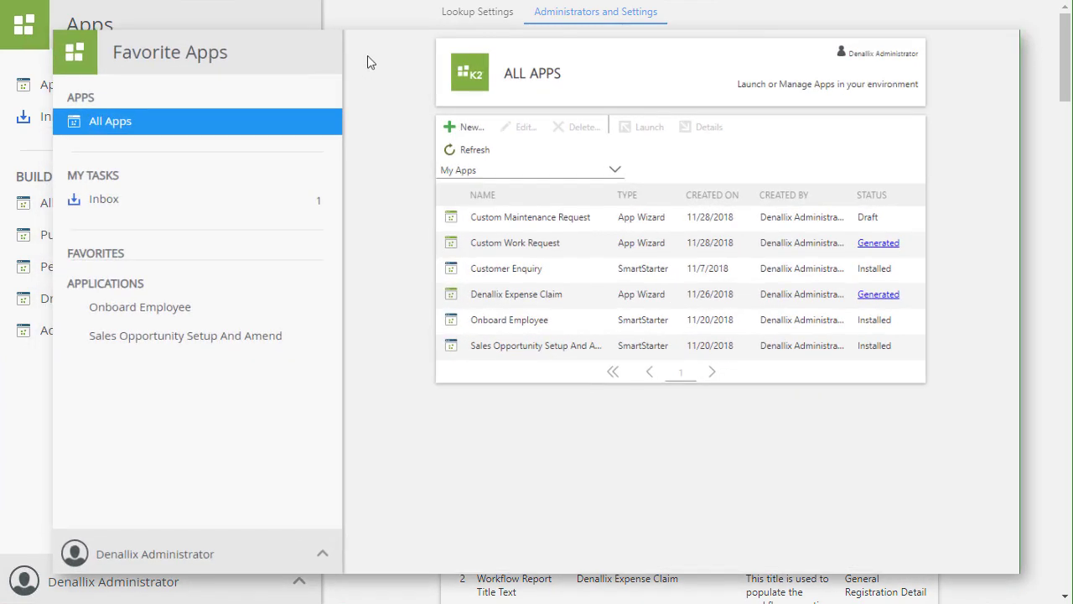
Reload the workspace, open Denallix Expense Claims from Favorites, then return to Administration
right_click(367, 57)
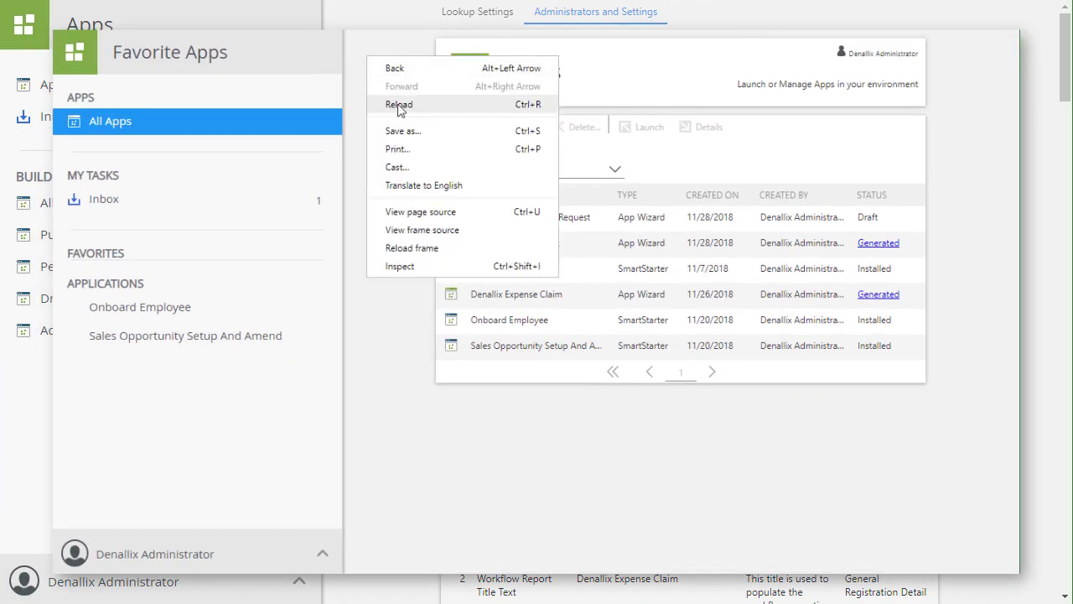
left_click(399, 107)
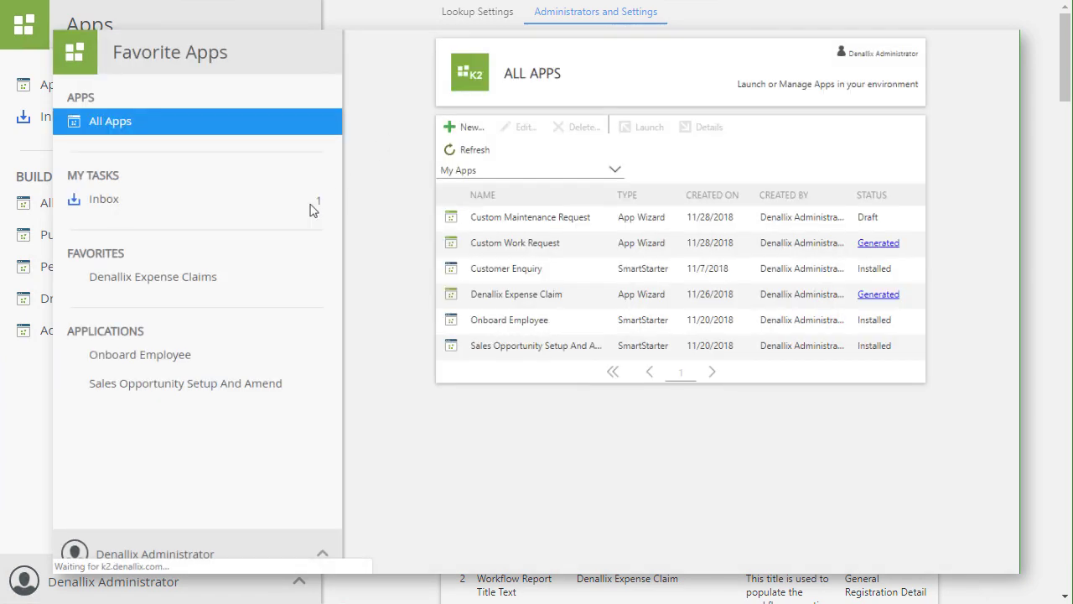
left_click(243, 284)
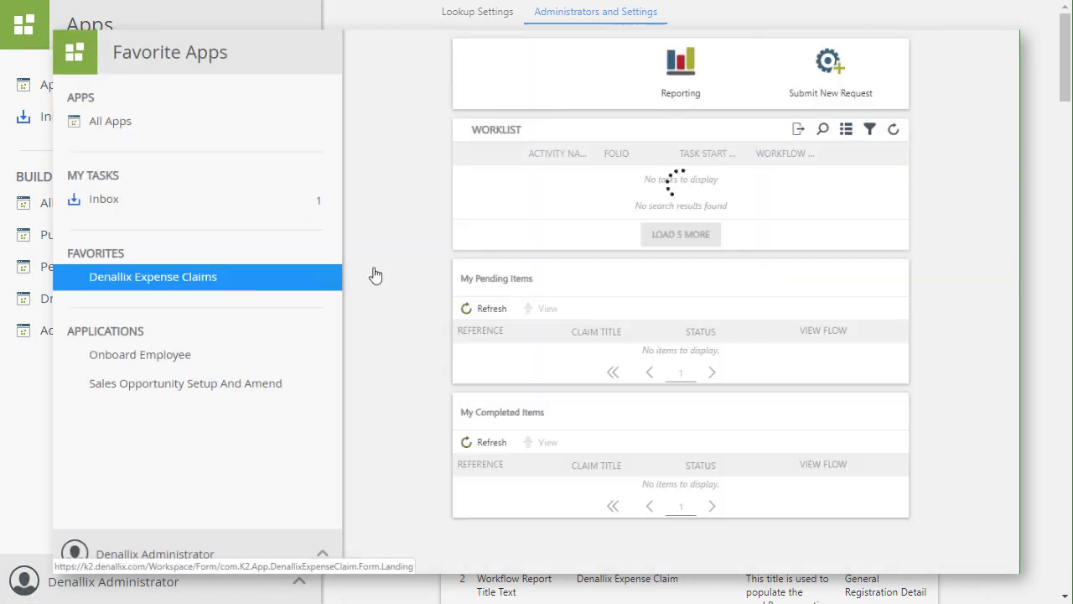
left_click(378, 270)
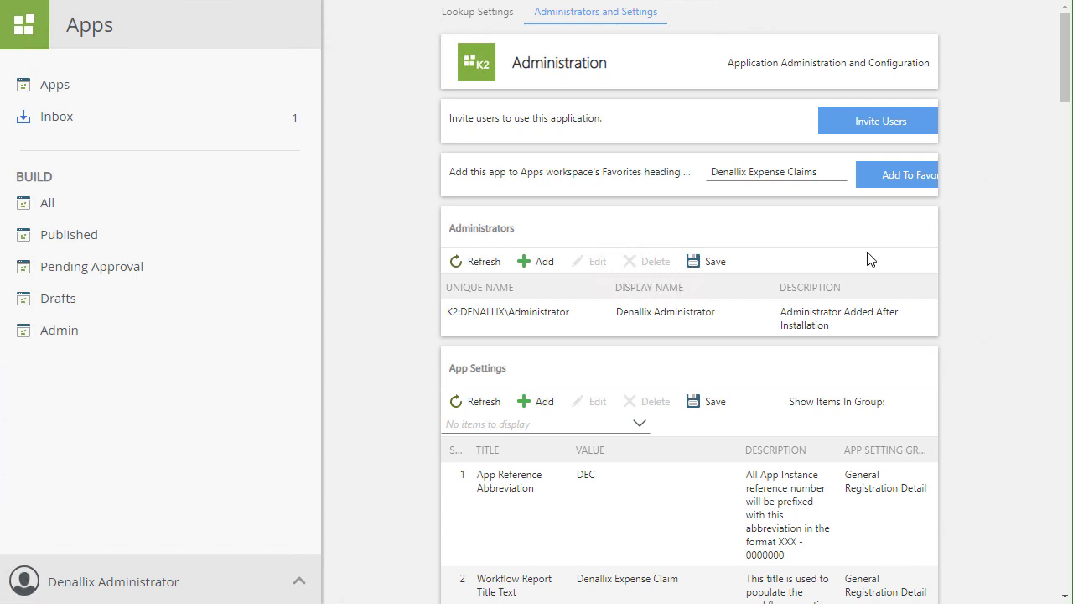
Add a resolved domain user to the Administrators list and save it
left_click(541, 262)
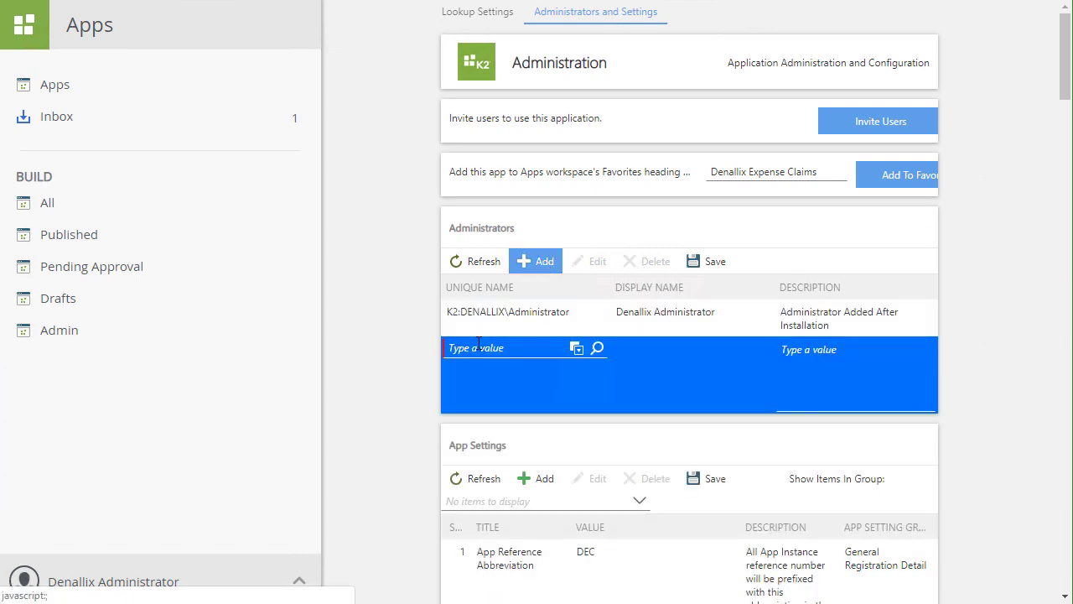
type("Codi")
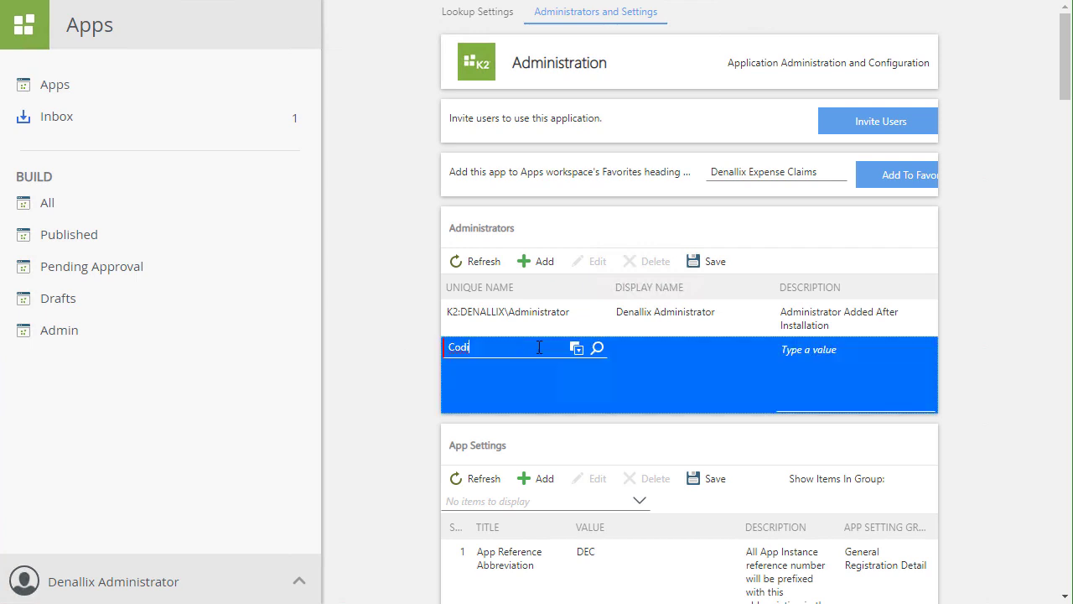
left_click(575, 349)
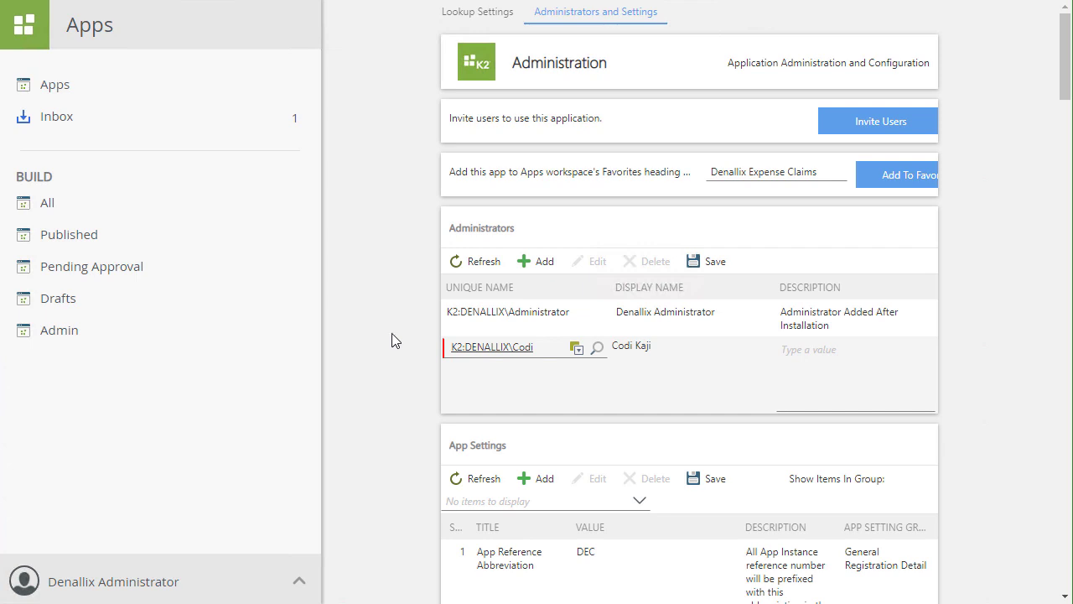
left_click(708, 264)
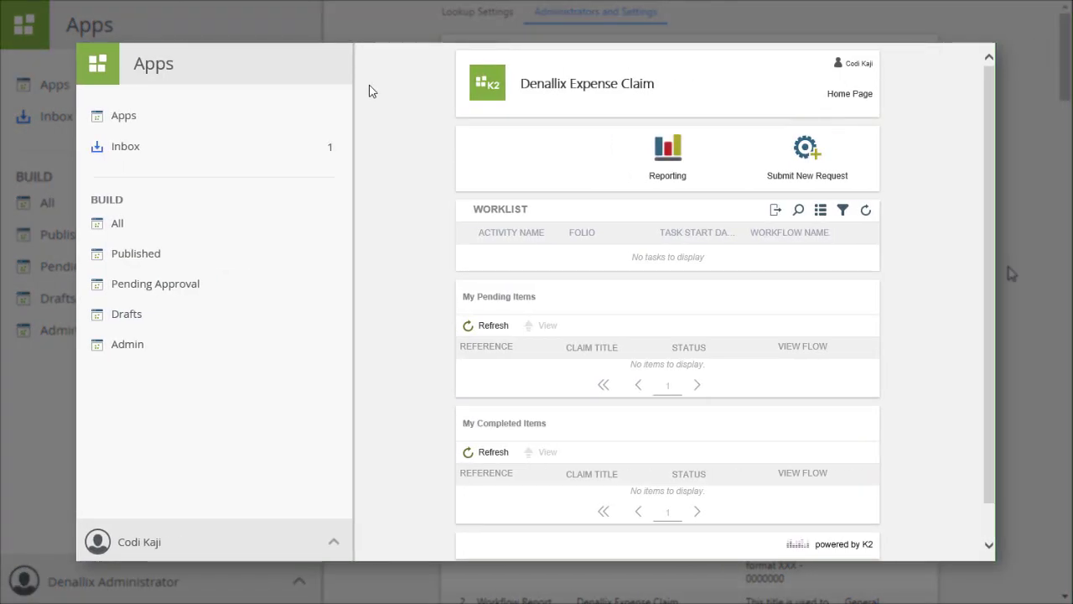
Reload the Expense Claim home page and reopen its Administration page
right_click(371, 88)
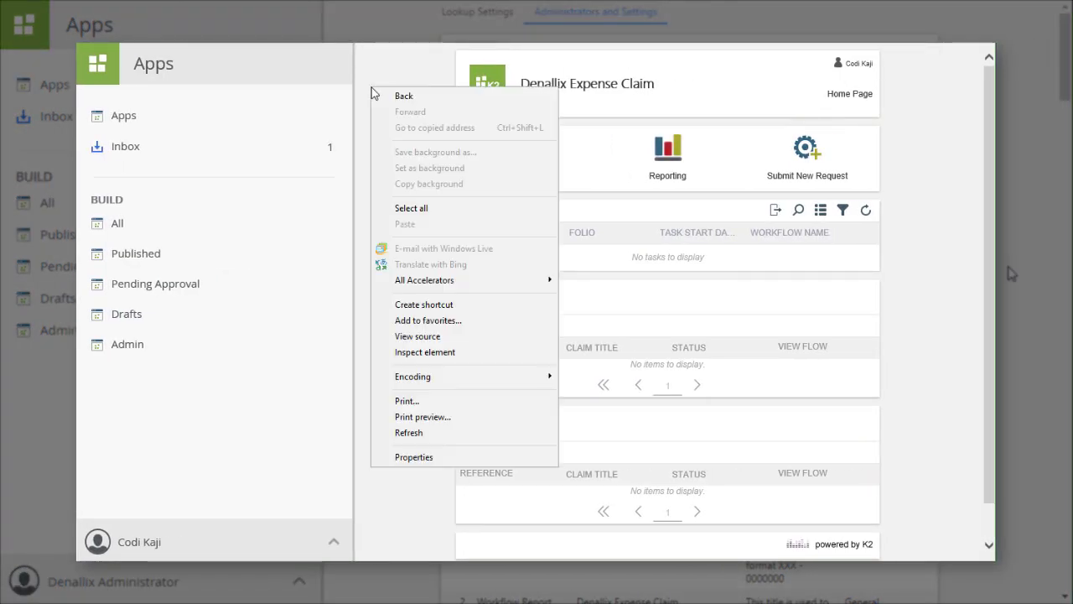
left_click(417, 436)
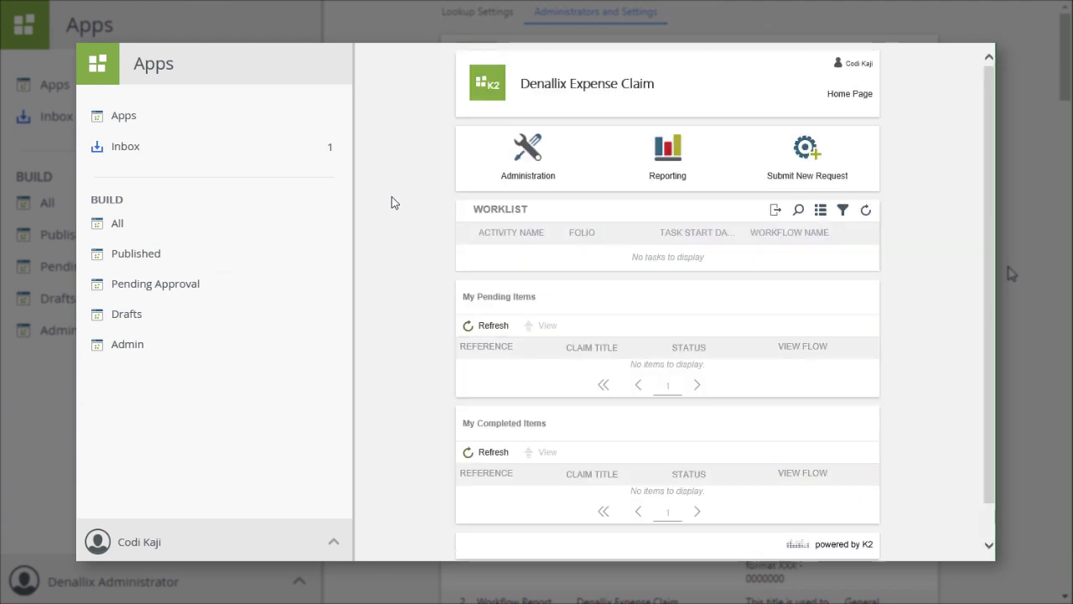
left_click(530, 151)
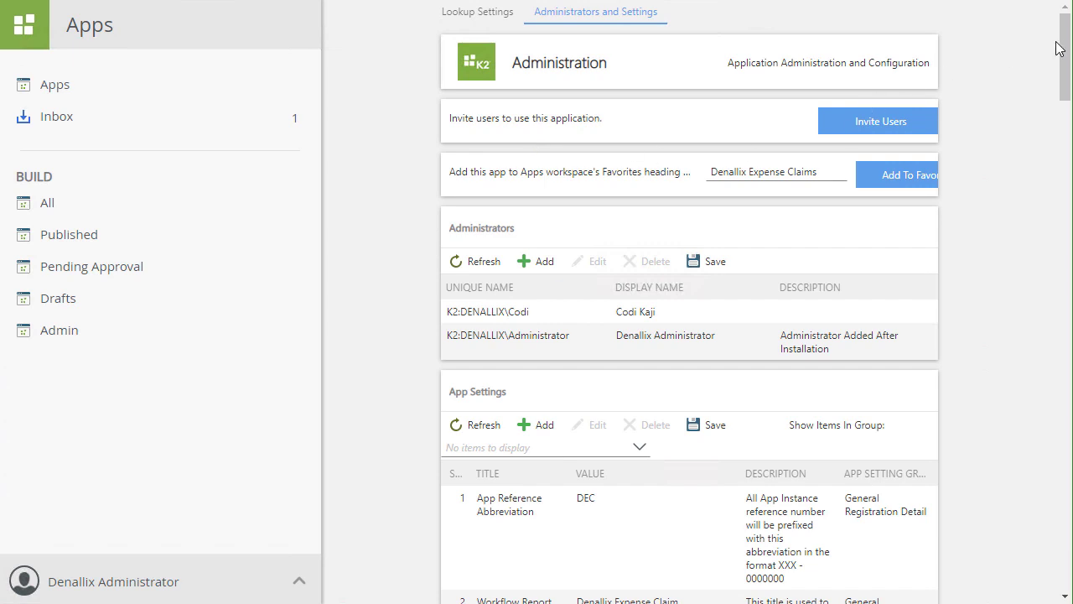
scroll(1050, 88, "down", 2)
scroll(1050, 100, "down", 2)
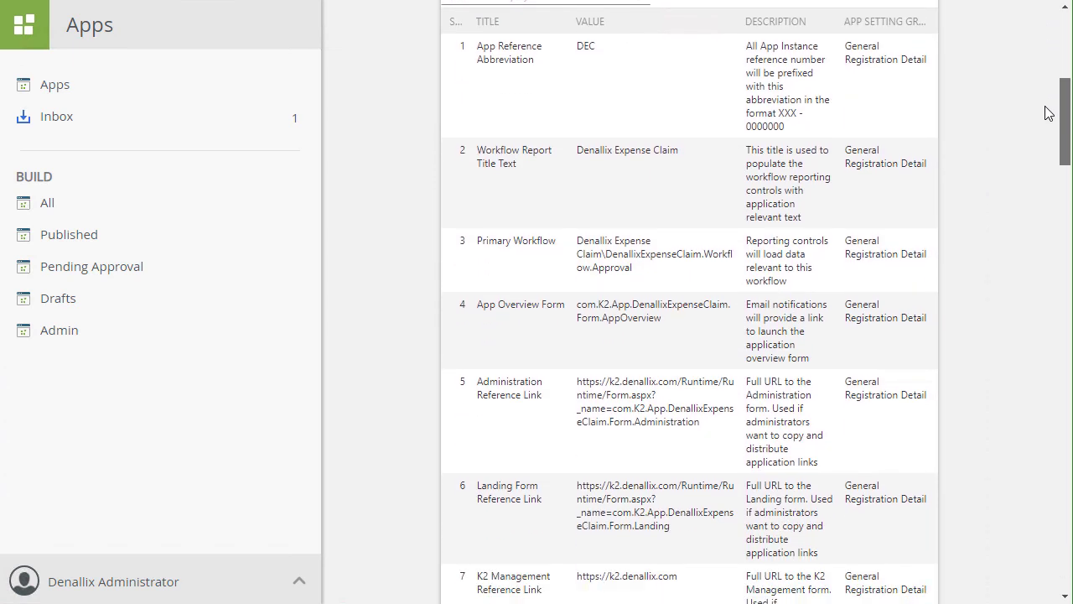
left_click_drag(1047, 114, 1060, 359)
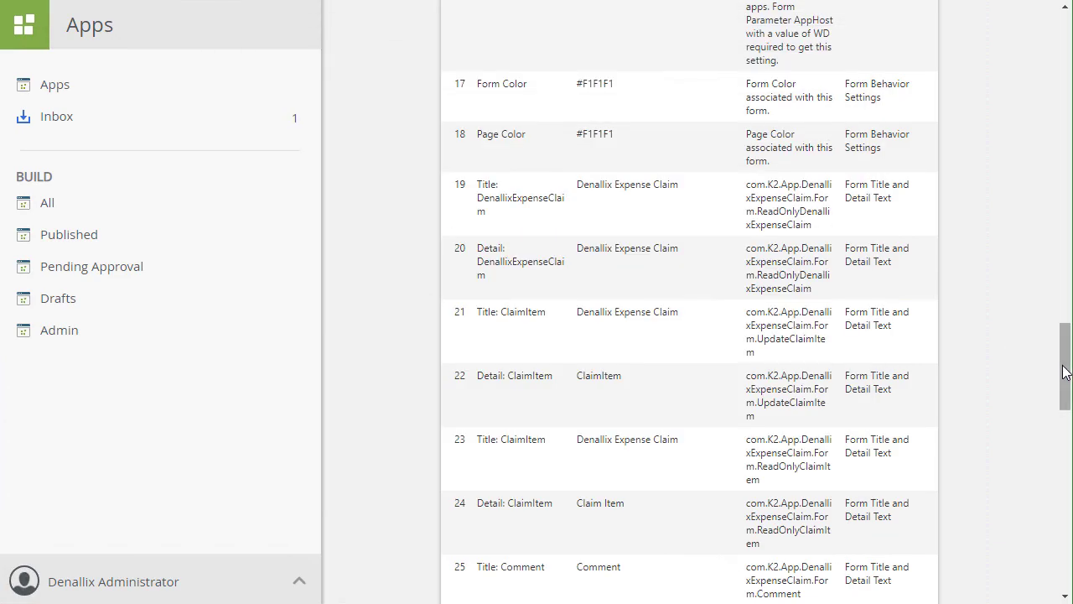
Bring up the app's Lookup Settings and scroll to the First Approval list
left_click_drag(1065, 366, 1015, 40)
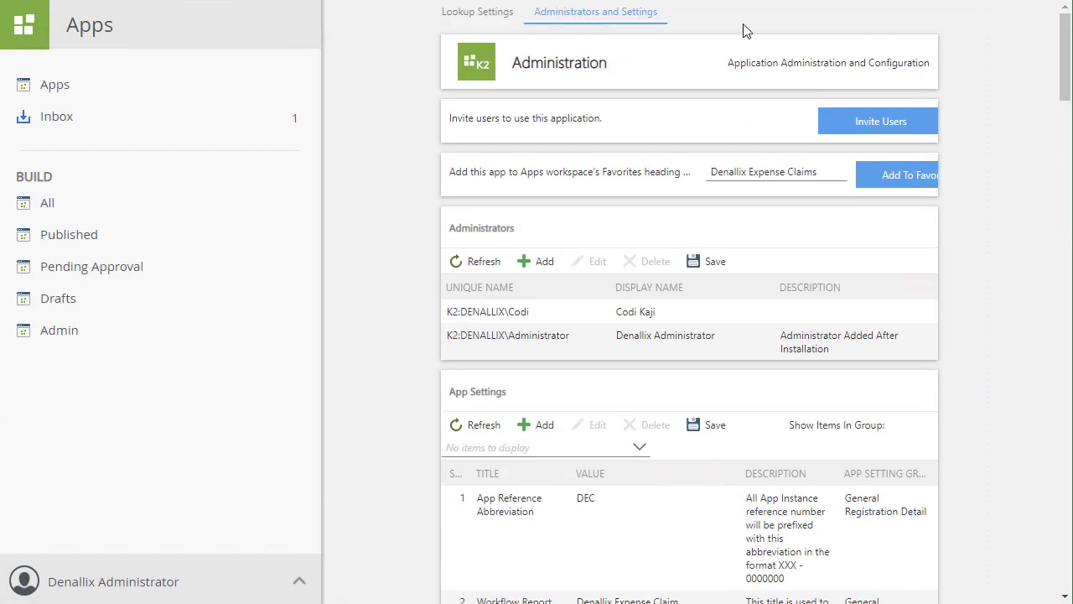
left_click(488, 21)
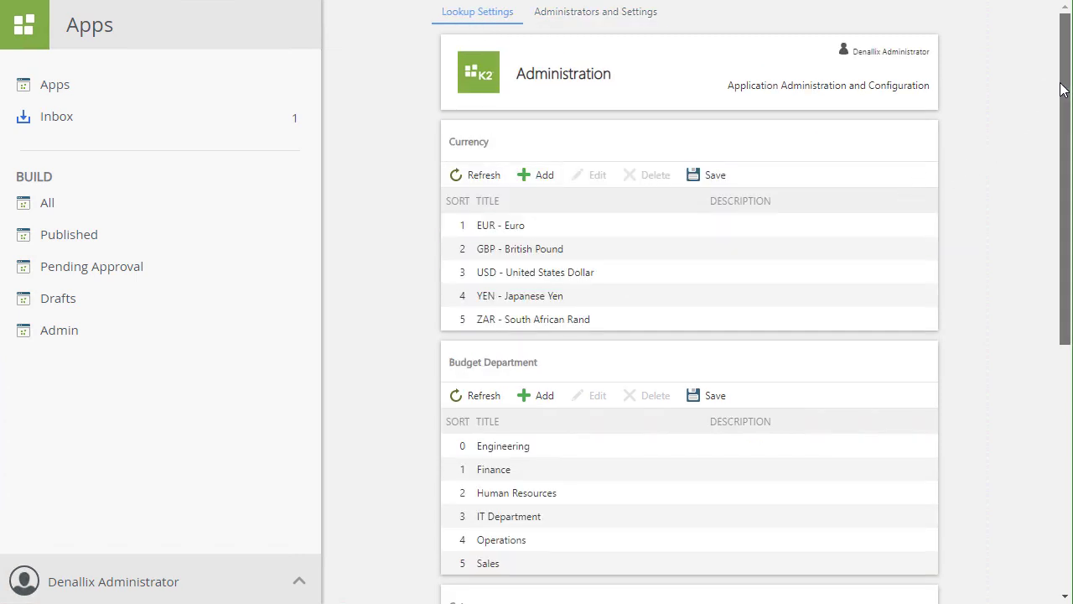
left_click_drag(1062, 88, 1030, 291)
scroll(1030, 290, "down", 3)
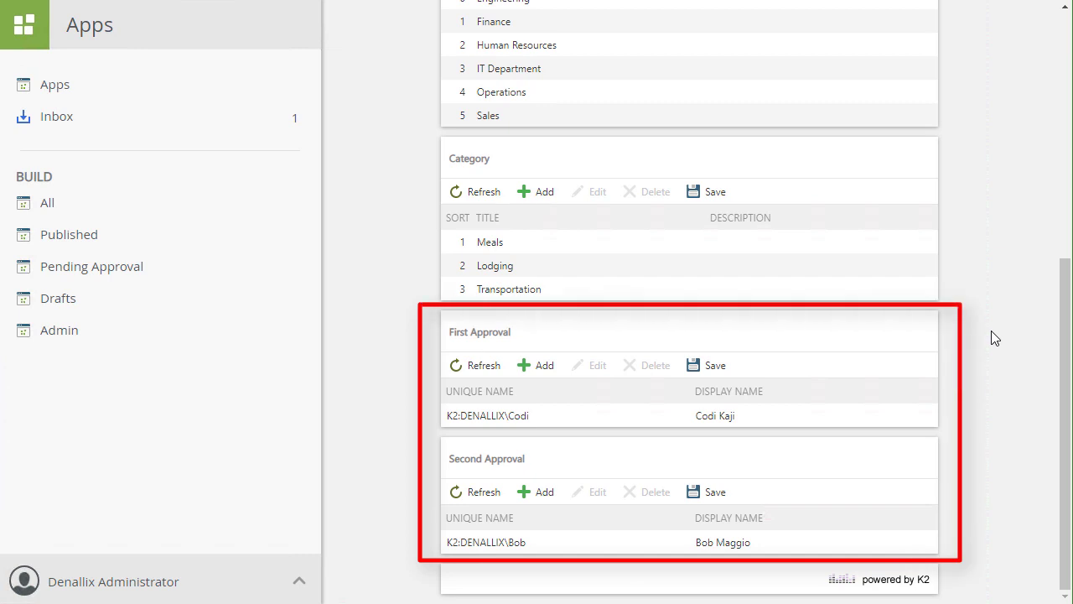
Add a resolved domain user as a second First Approval approver and save
left_click(552, 369)
left_click(540, 438)
type("Br")
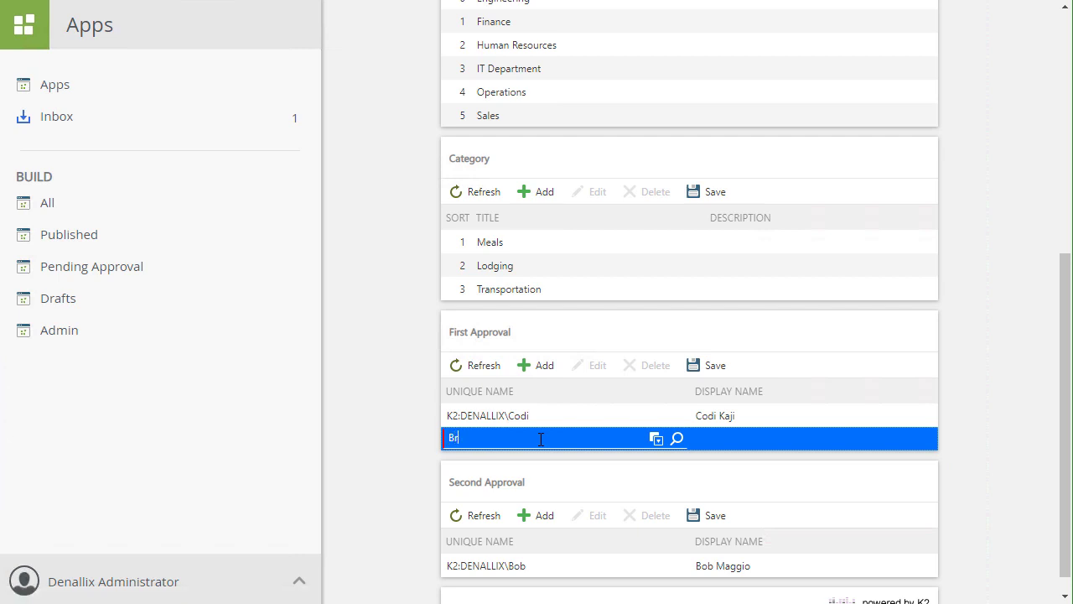
type("andon")
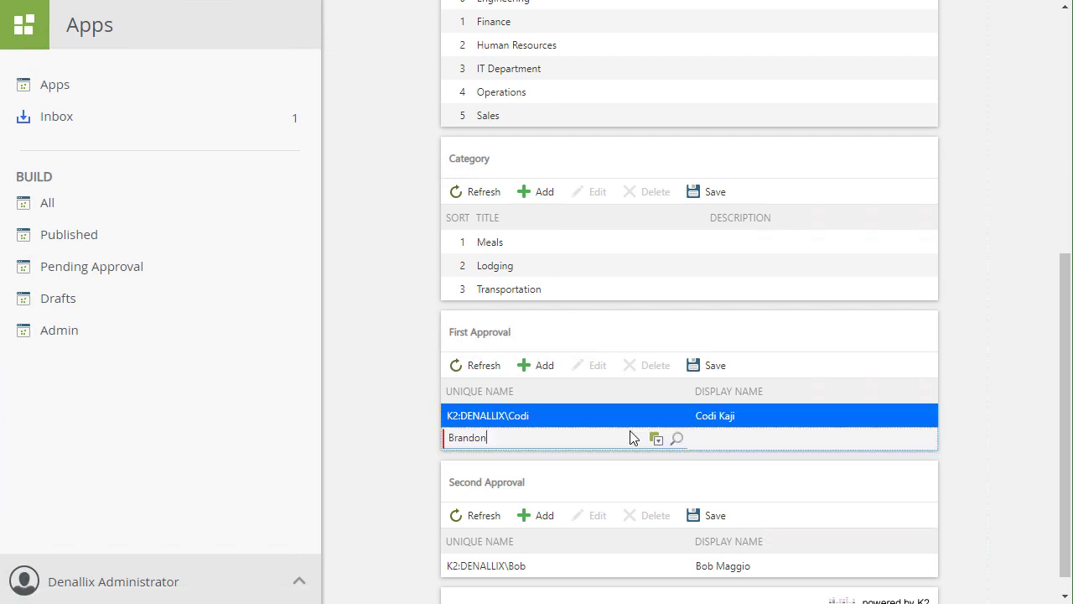
left_click(654, 440)
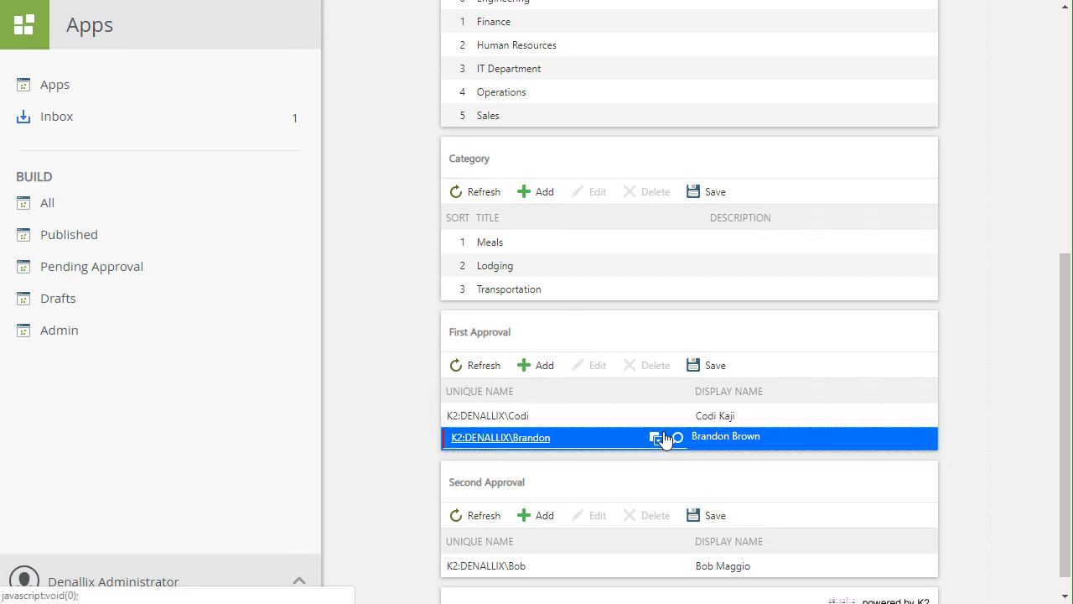
left_click(708, 369)
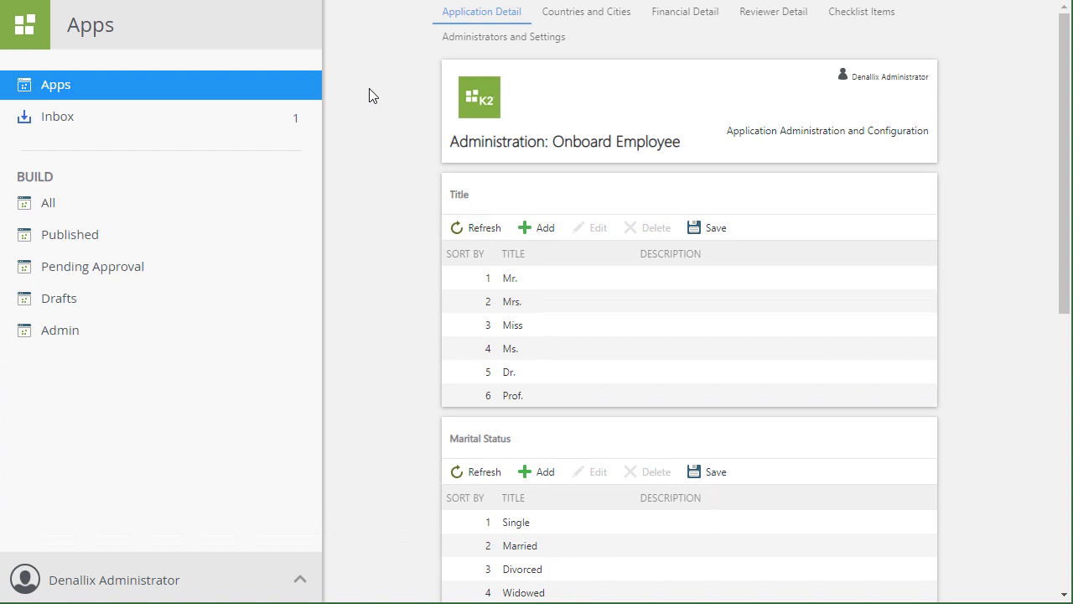
Show the Onboard Employee Reviewer Detail tab with its Finance, IT and HR reviewer lists
left_click(773, 13)
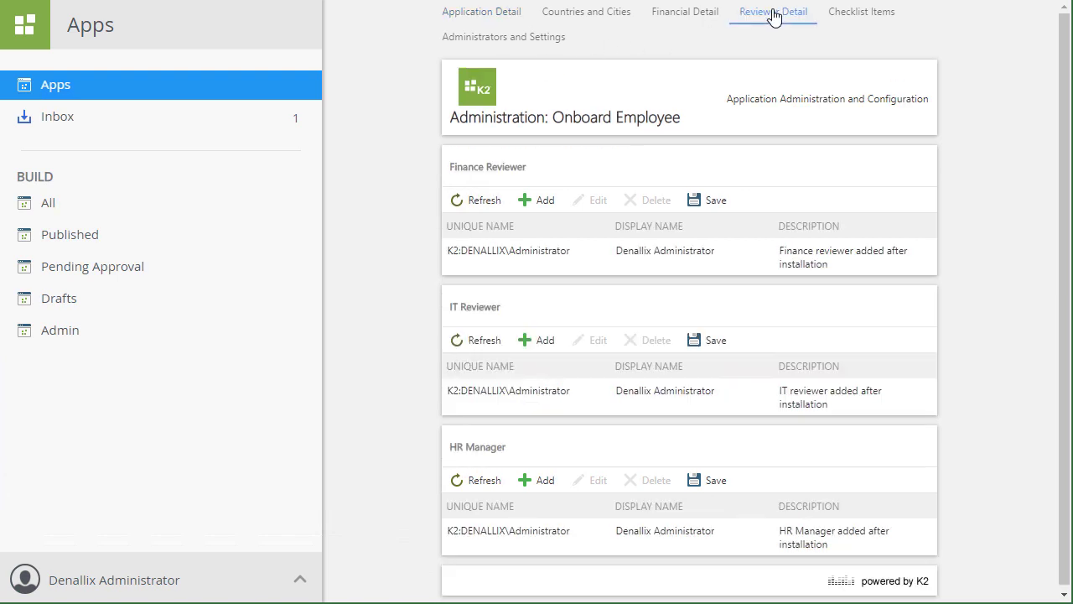